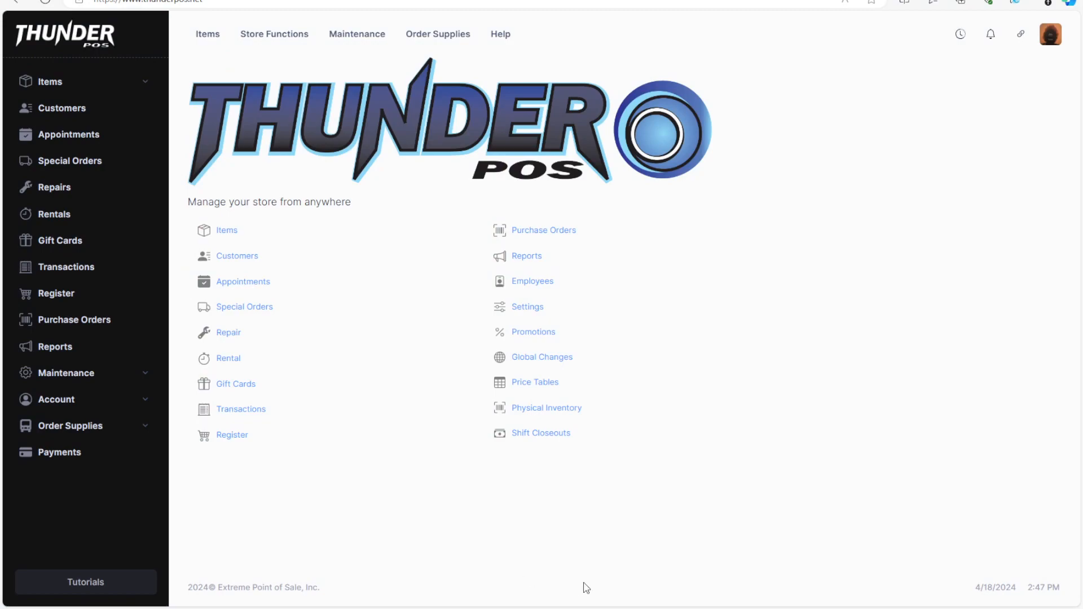
Open the Discogs search page from Items > Data Sources and select its Search field.
click(70, 79)
click(69, 298)
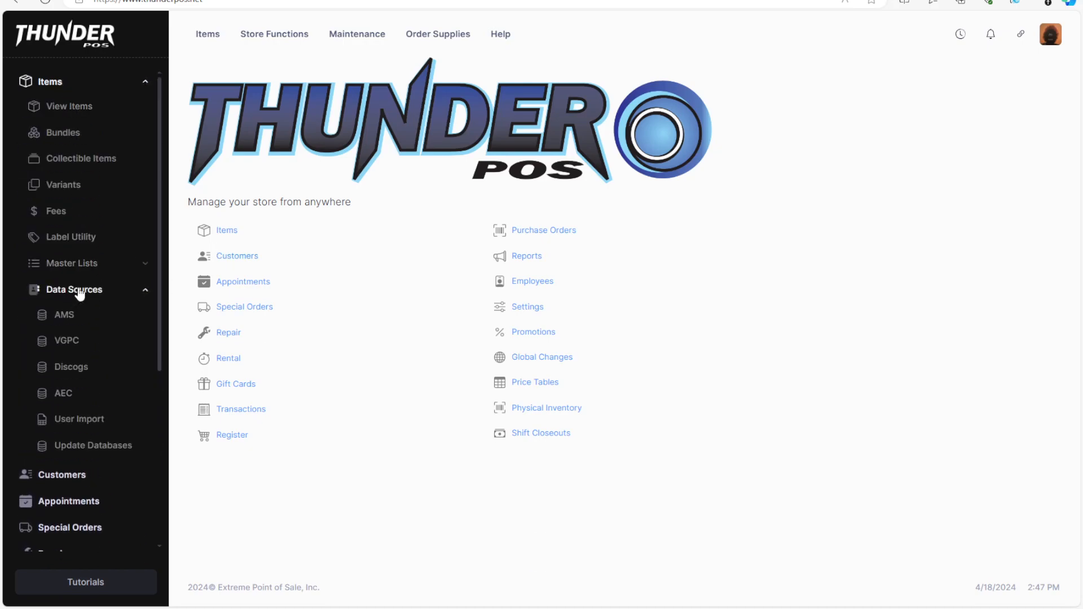
click(85, 368)
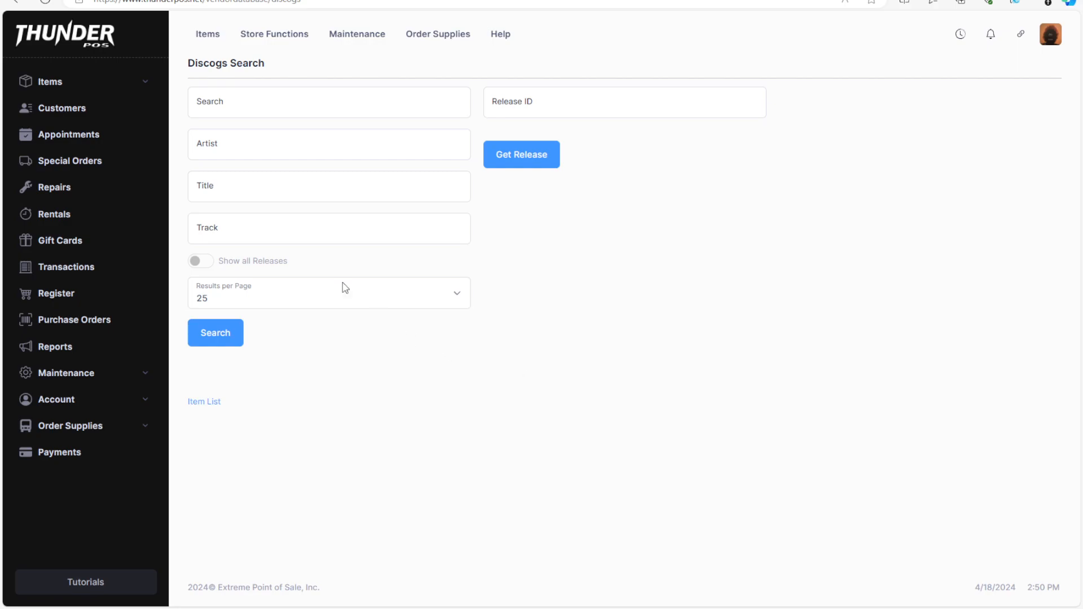
click(239, 106)
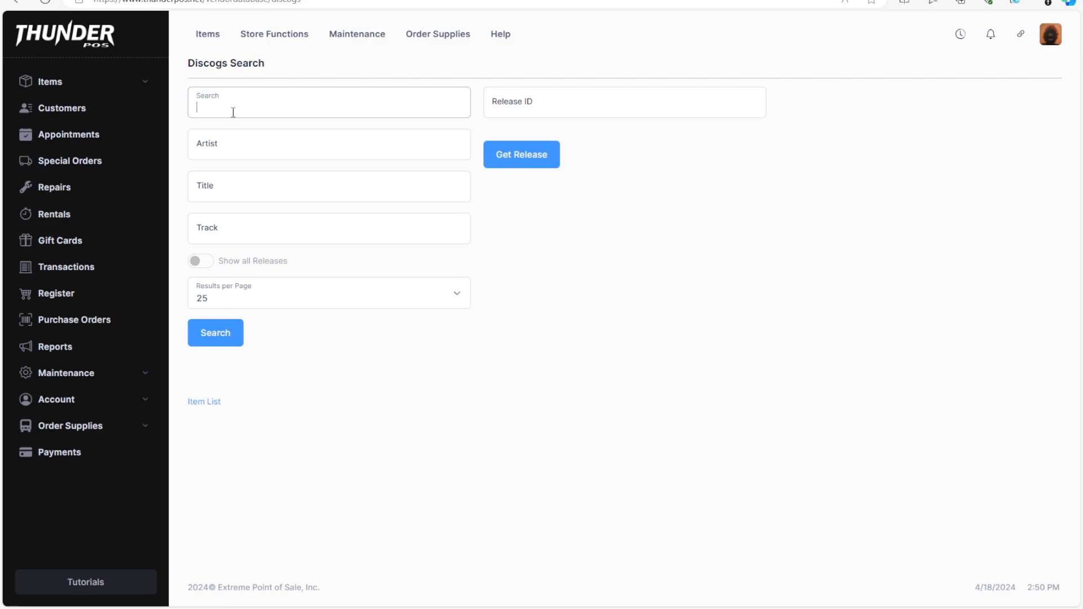
click(253, 151)
click(245, 196)
click(240, 226)
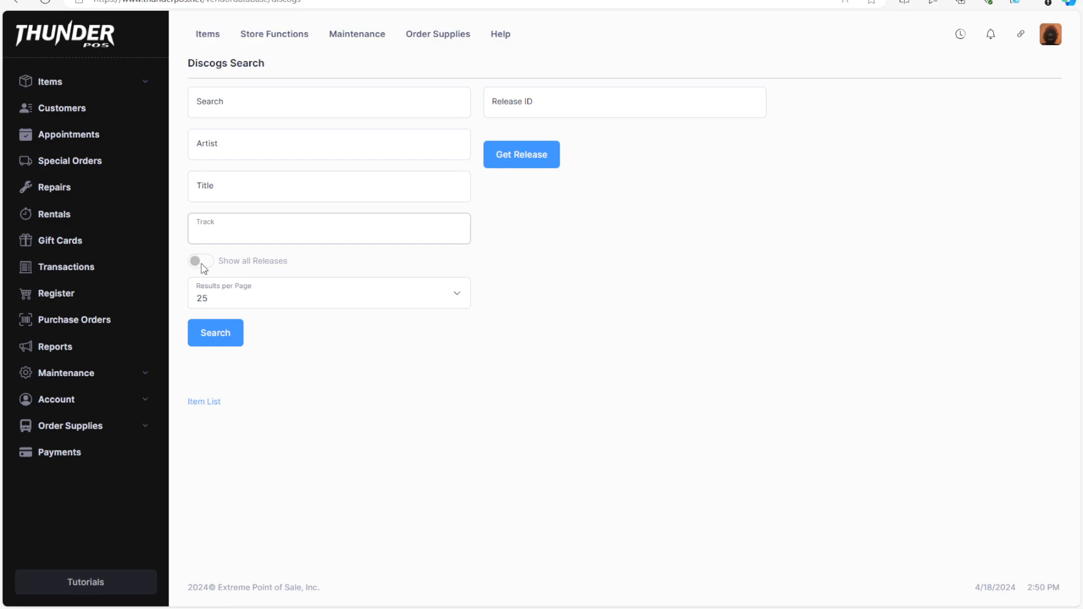
Search Discogs for 'back in black' and browse the grid of matching releases.
click(277, 95)
text(bac)
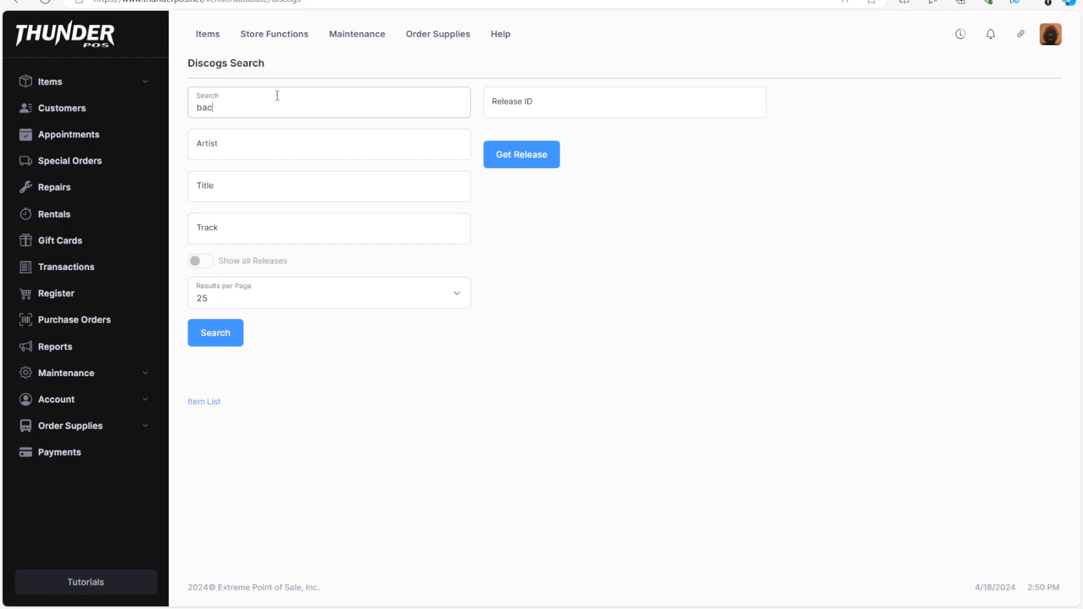
text(k in black)
click(215, 334)
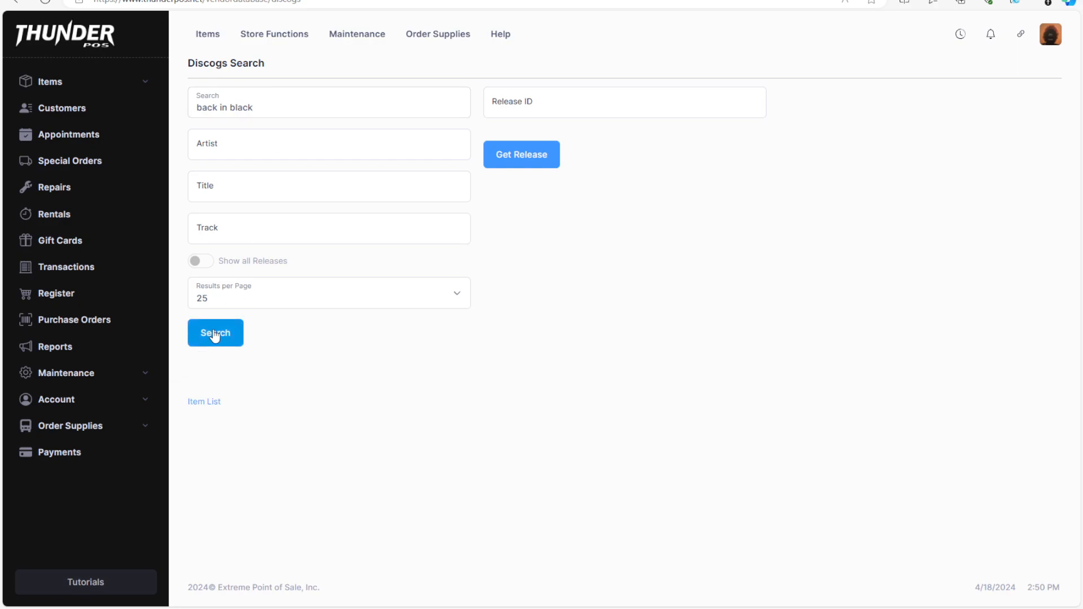
scroll(711, 395, down, 3)
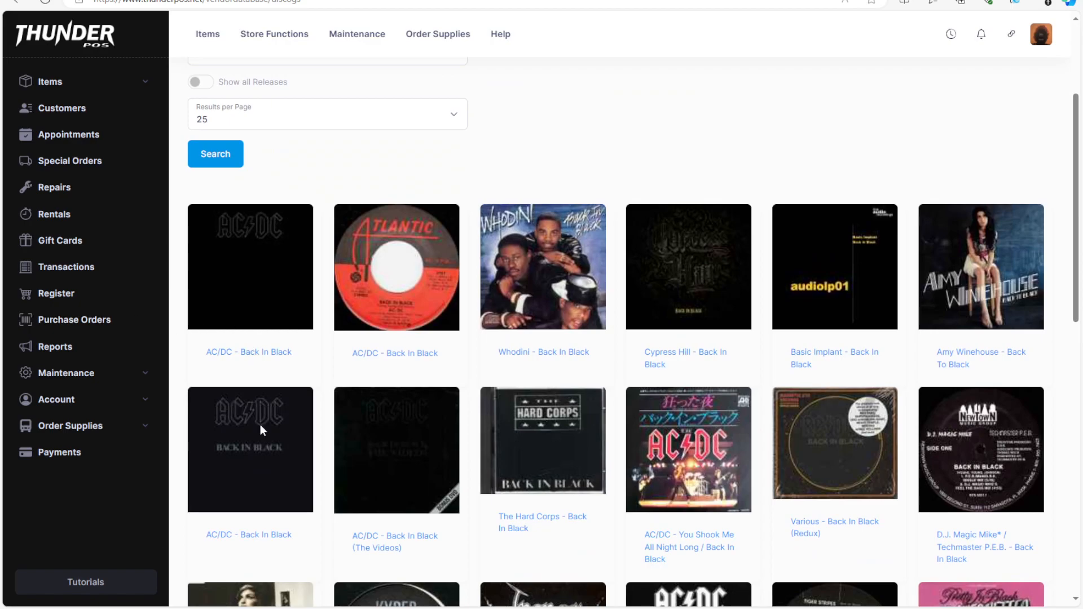
scroll(404, 505, down, 5)
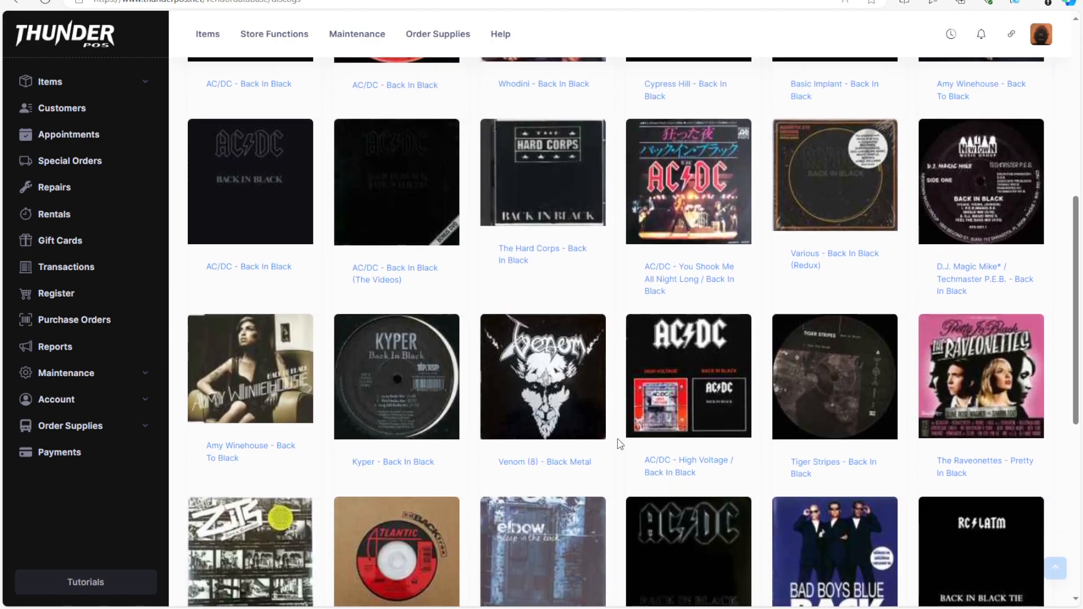
scroll(602, 449, down, 3)
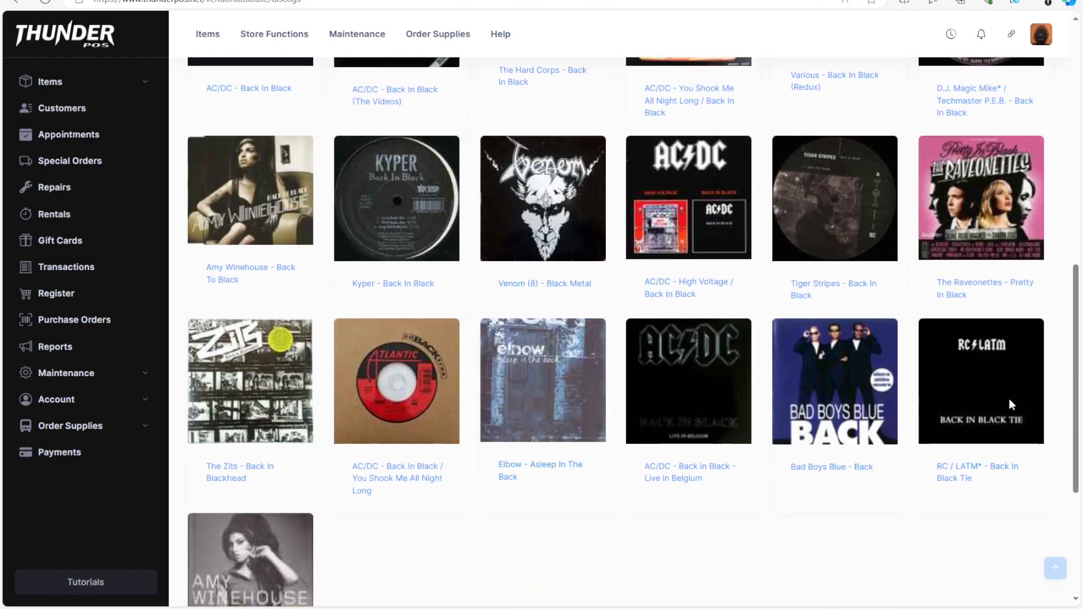
scroll(376, 503, up, 7)
scroll(373, 504, up, 1)
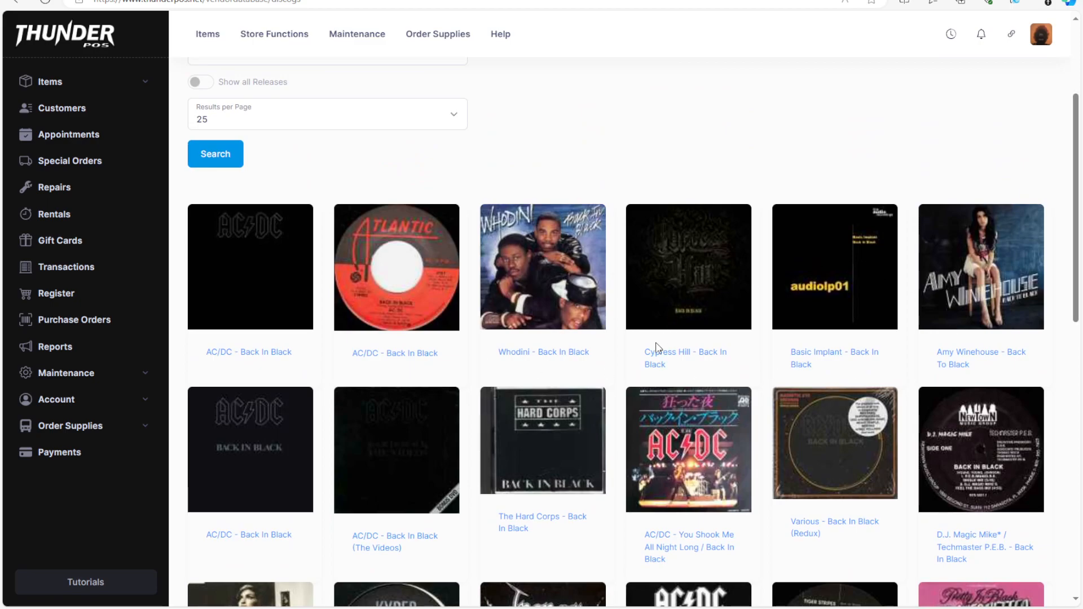
Open the Cypress Hill Back In Black release and check the US File version's details.
click(677, 277)
scroll(620, 333, down, 3)
scroll(395, 338, down, 3)
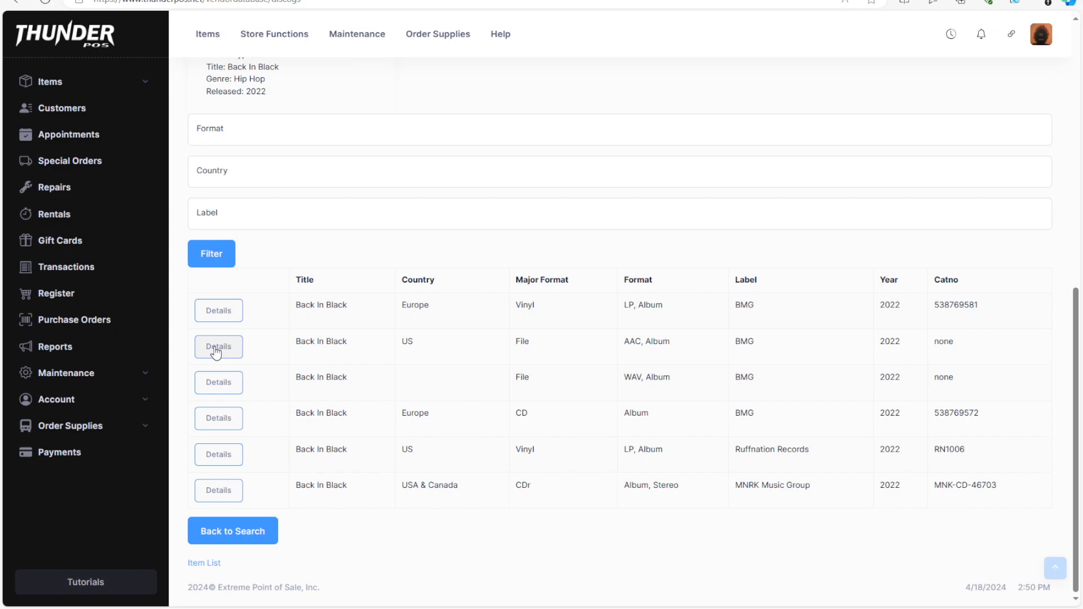
click(216, 347)
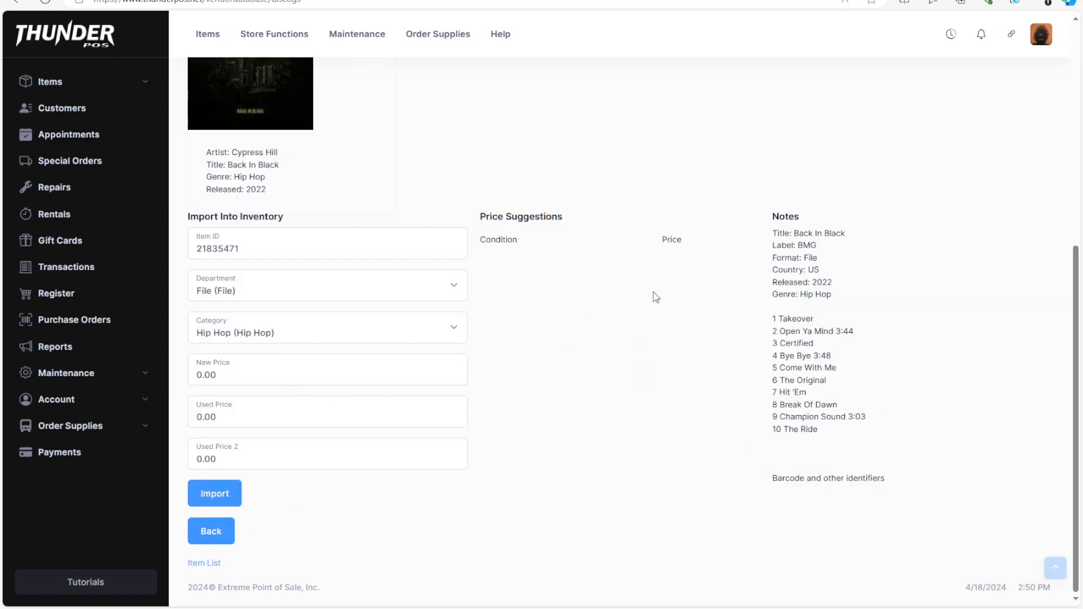
click(219, 541)
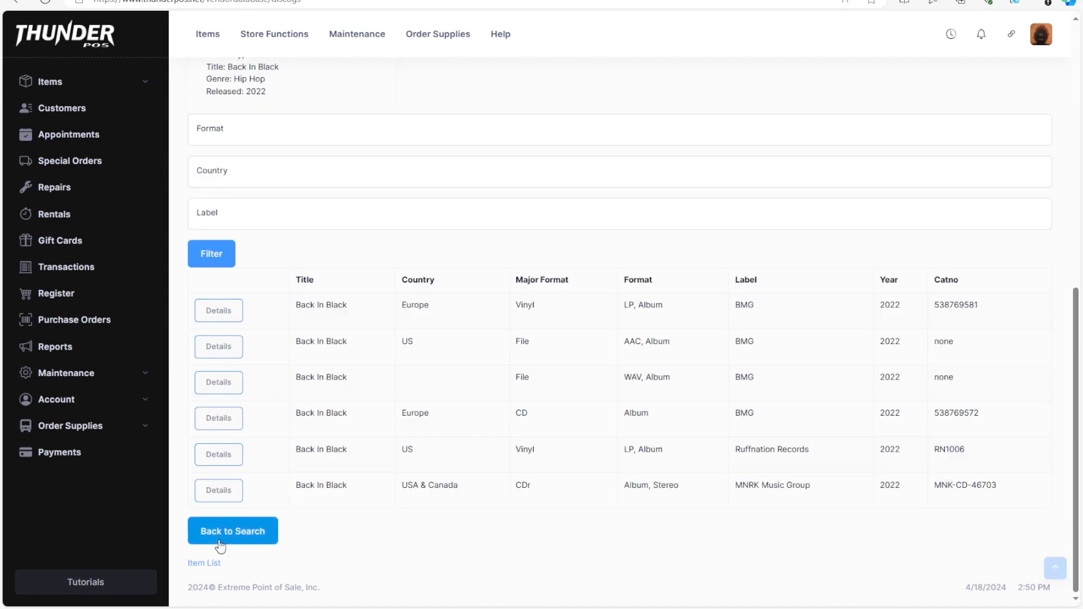
Open the Ruffnation Records US vinyl LP import form, priced 34.19 new and 23.39 used.
click(216, 453)
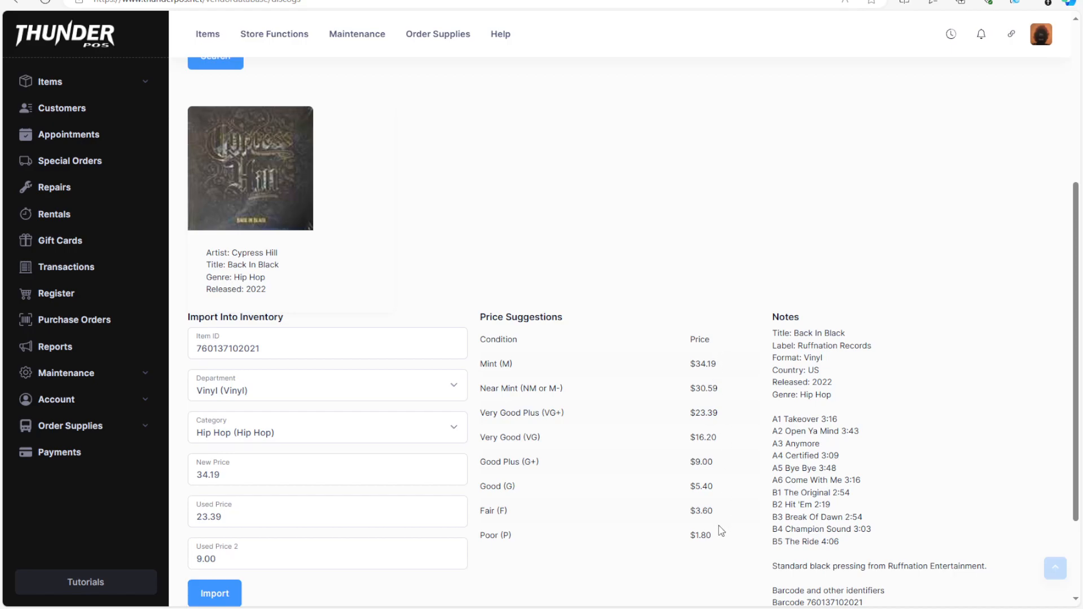
scroll(944, 364, down, 2)
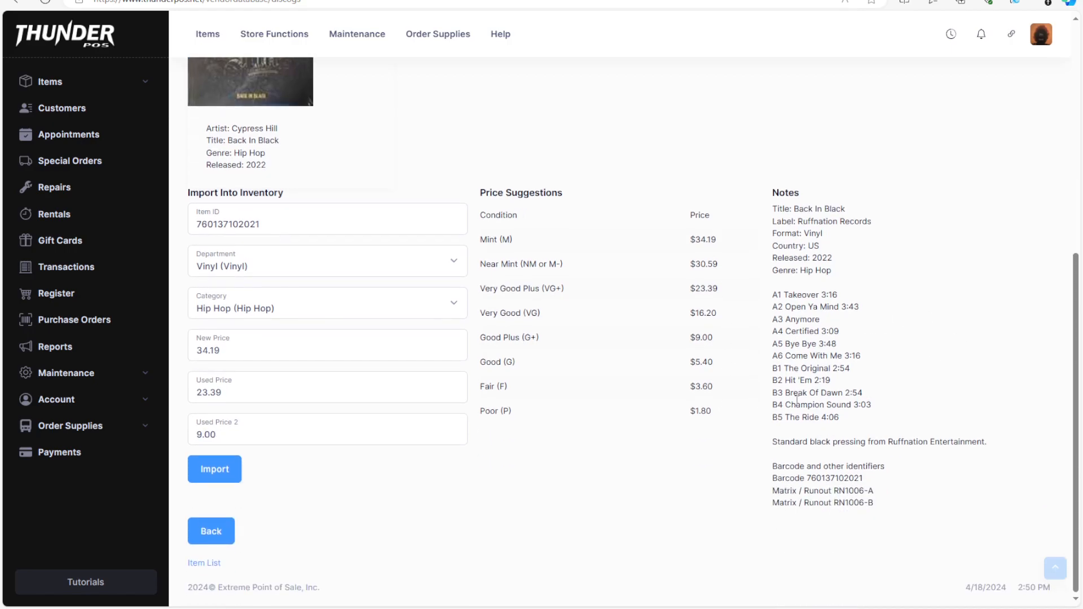
drag(813, 285, 819, 443)
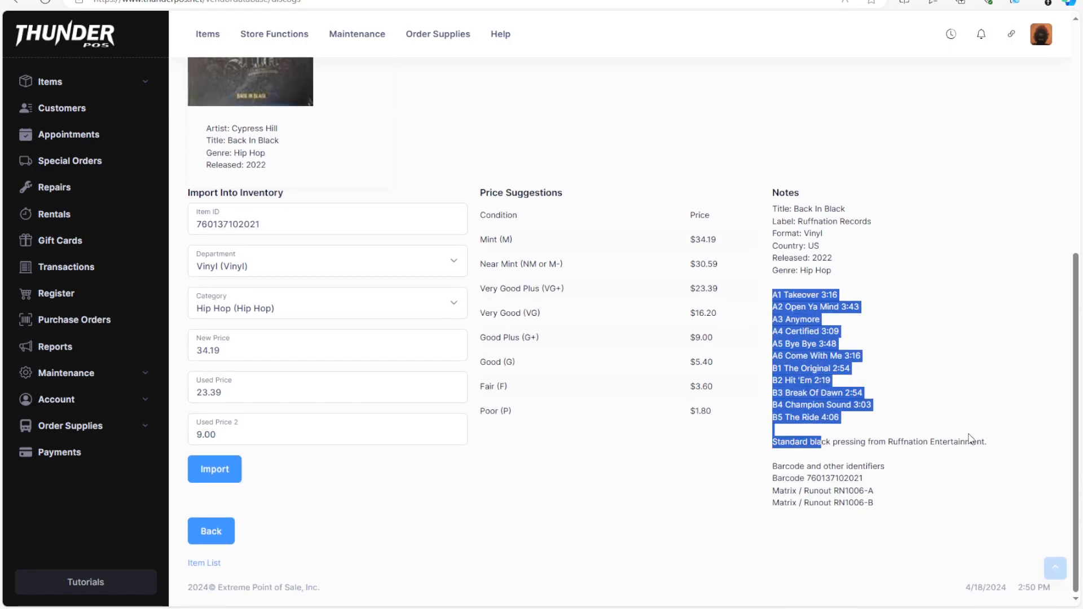
click(928, 467)
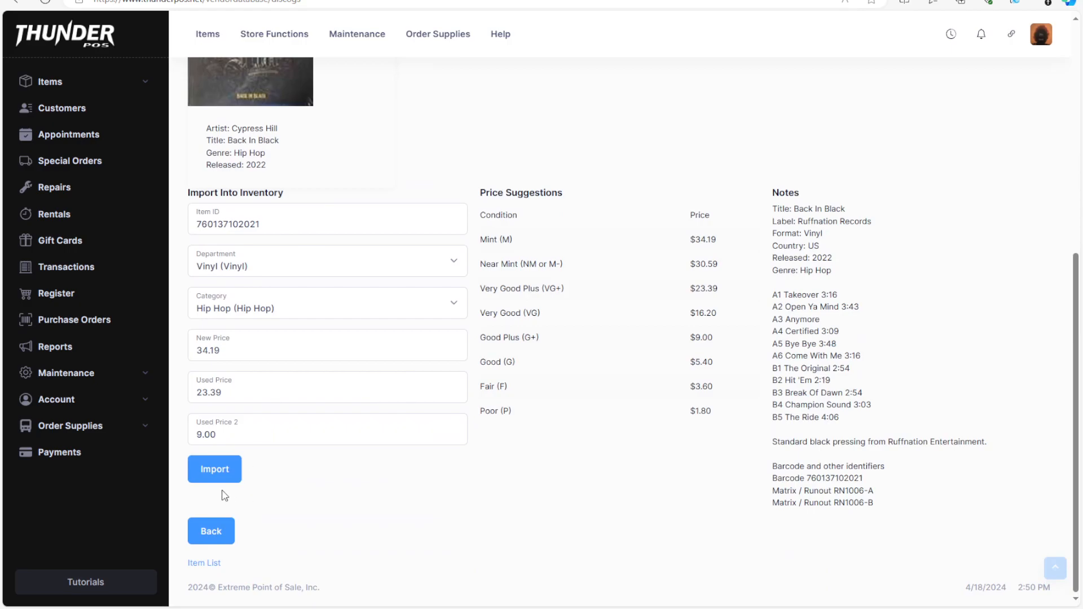
click(220, 470)
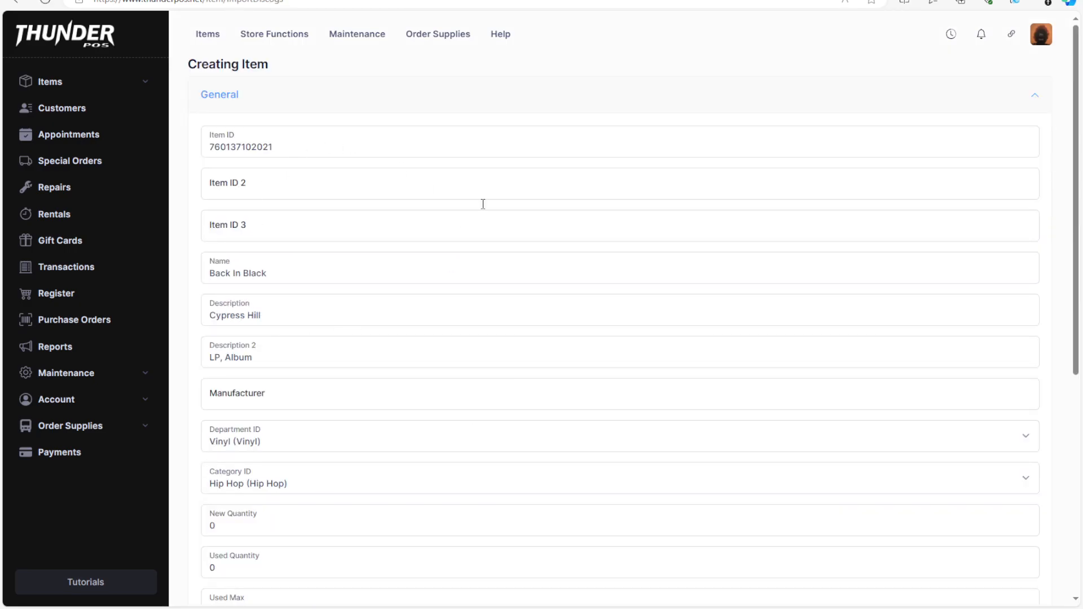
scroll(329, 344, down, 5)
scroll(271, 367, down, 2)
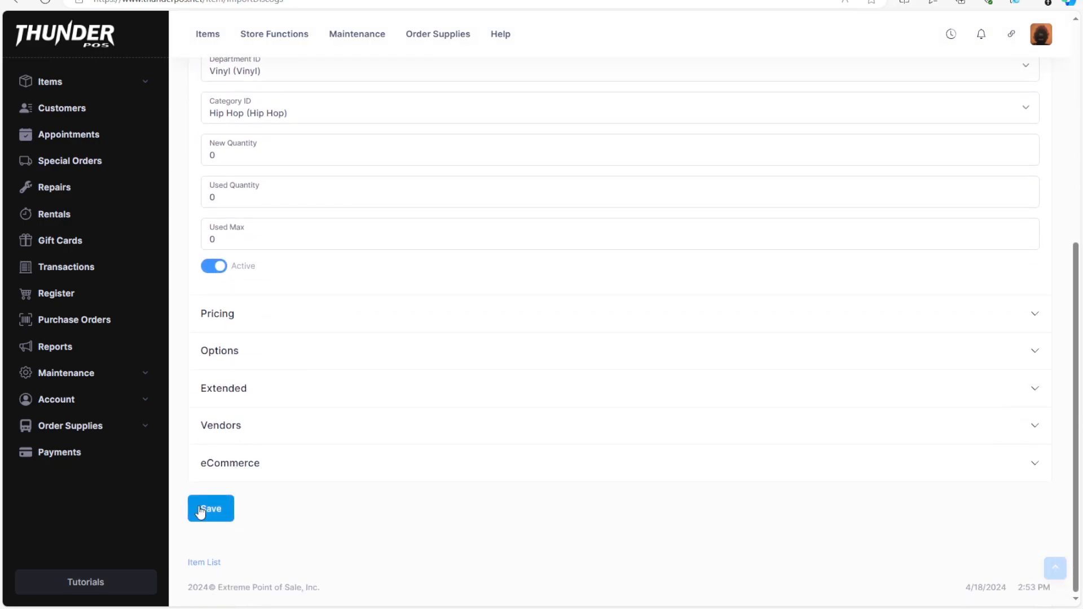
click(209, 514)
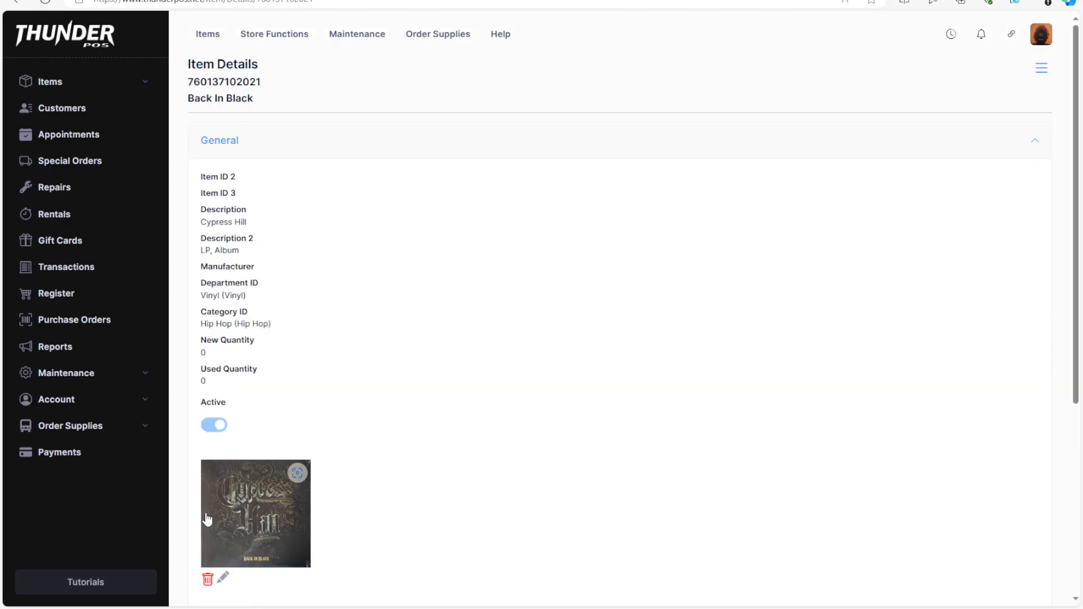
scroll(326, 458, down, 5)
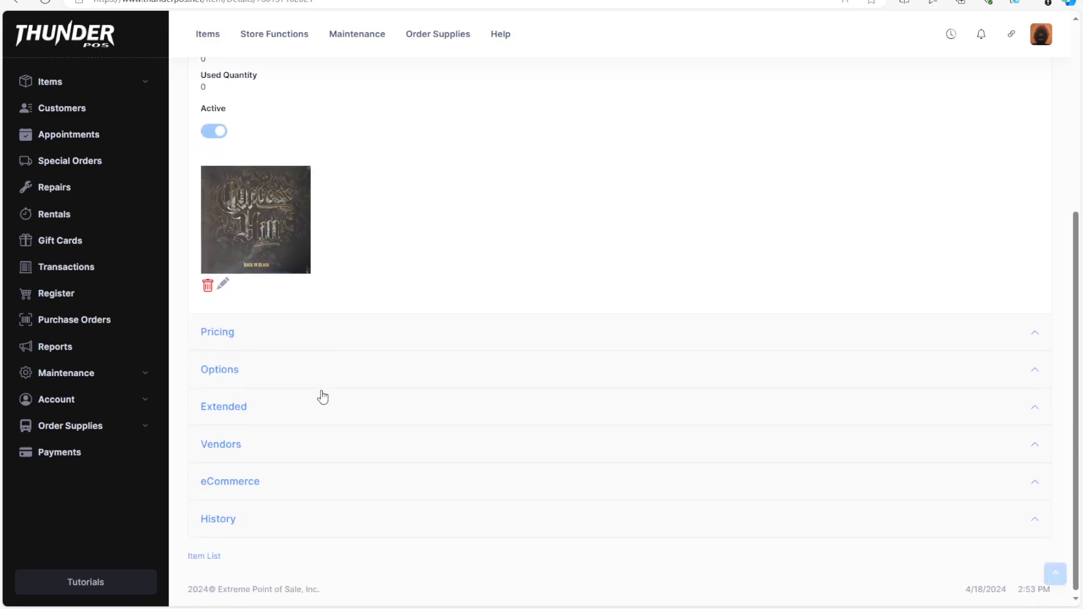
click(390, 337)
scroll(473, 251, down, 5)
scroll(288, 400, up, 3)
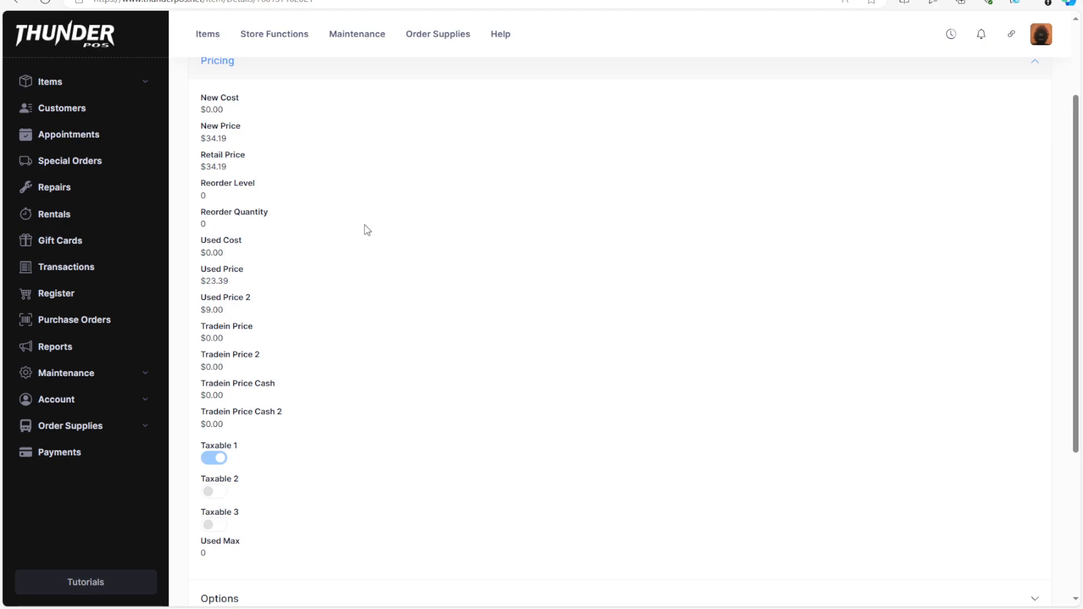
scroll(342, 369, down, 4)
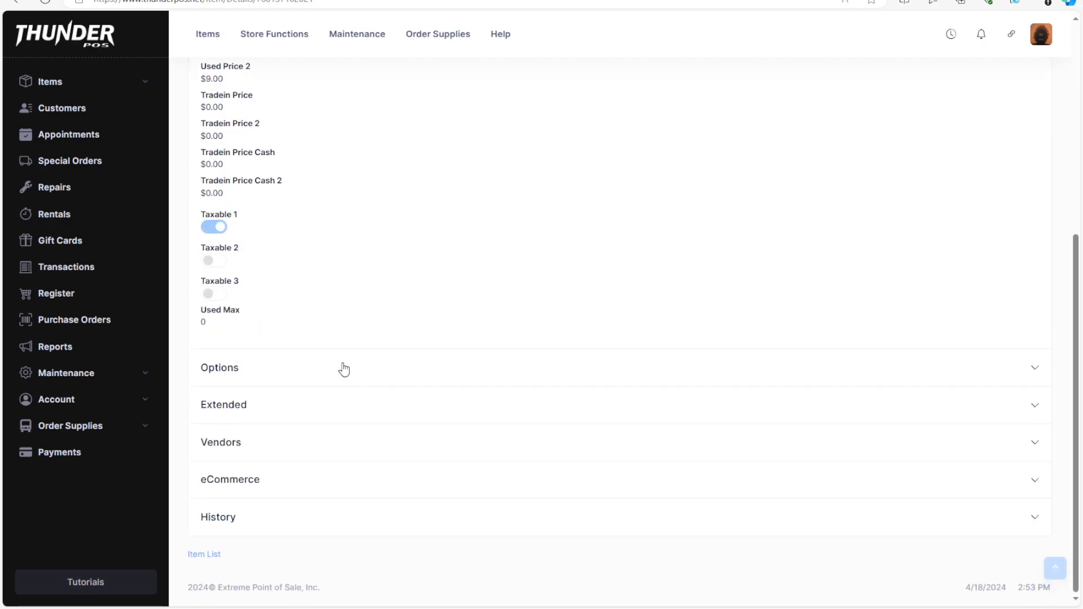
scroll(333, 387, up, 6)
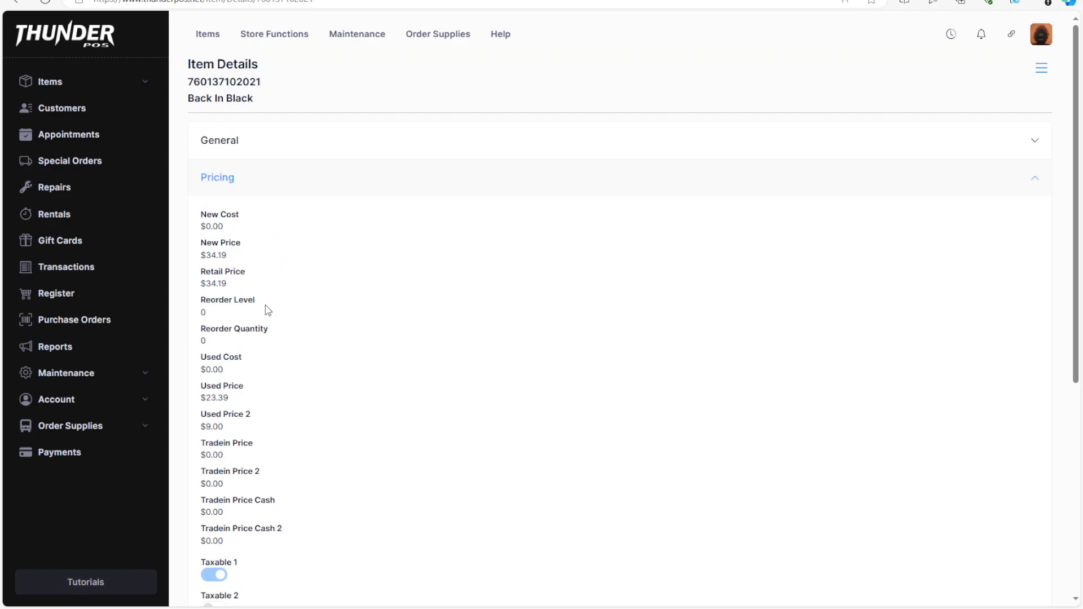
double_click(234, 81)
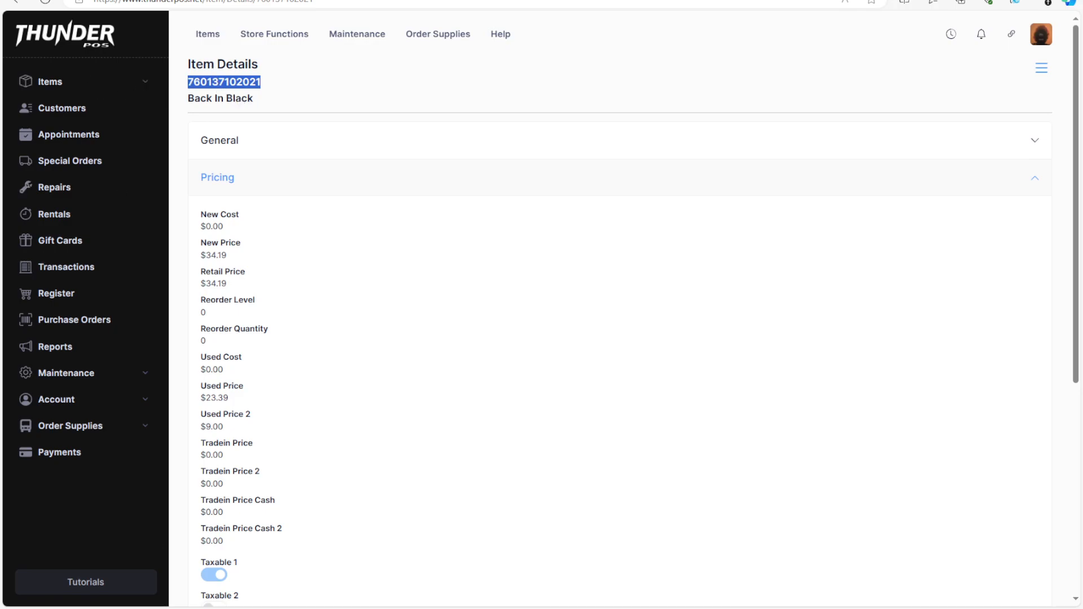
click(1038, 72)
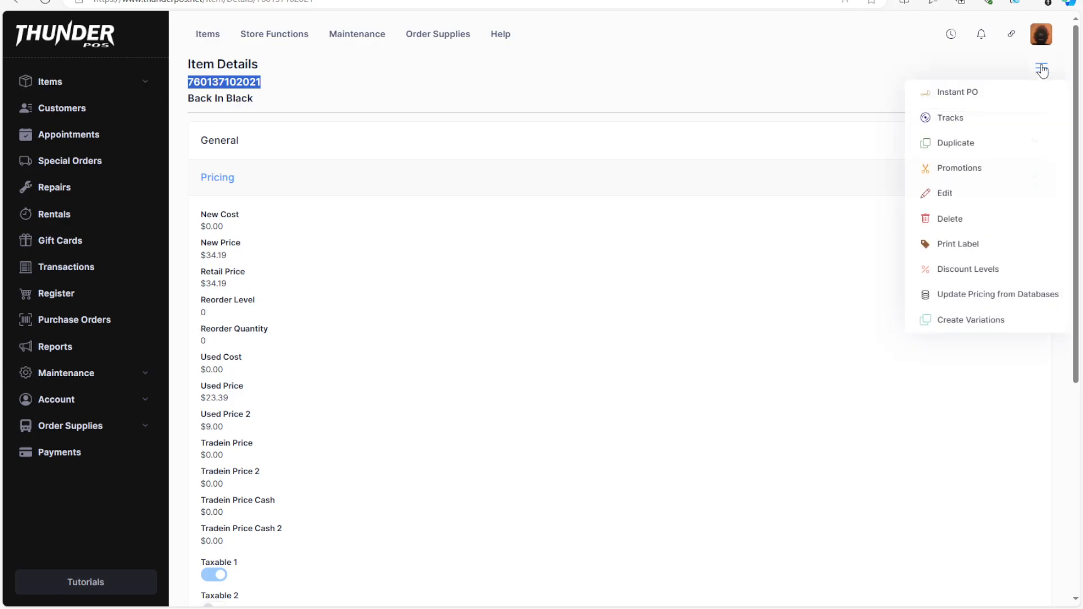
click(958, 229)
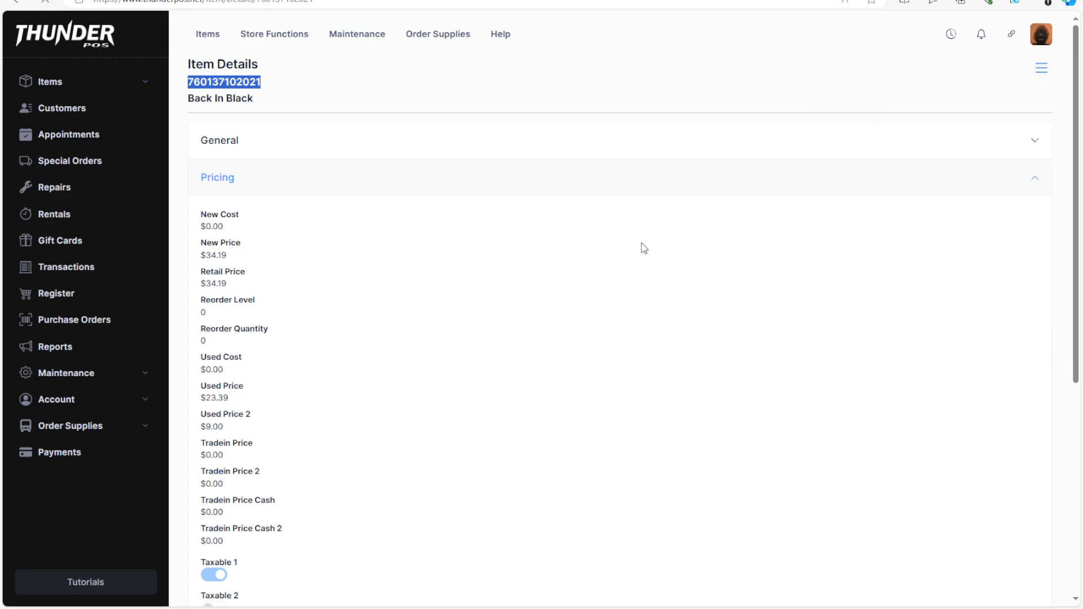
scroll(533, 258, down, 3)
click(203, 532)
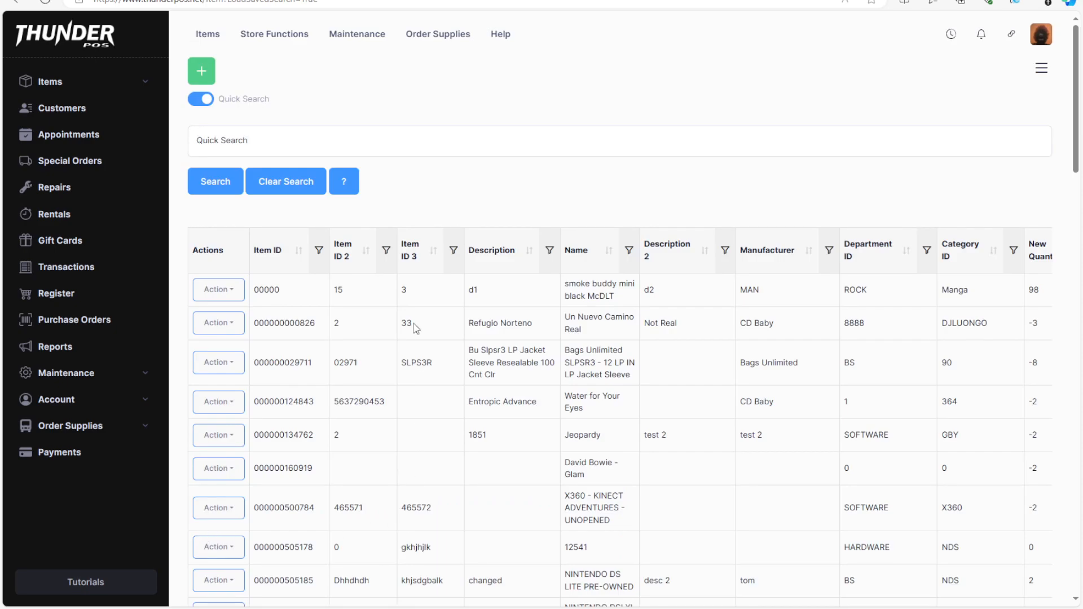
Set ImportDatabase1 to Discogs in the Store Management settings and save.
click(66, 373)
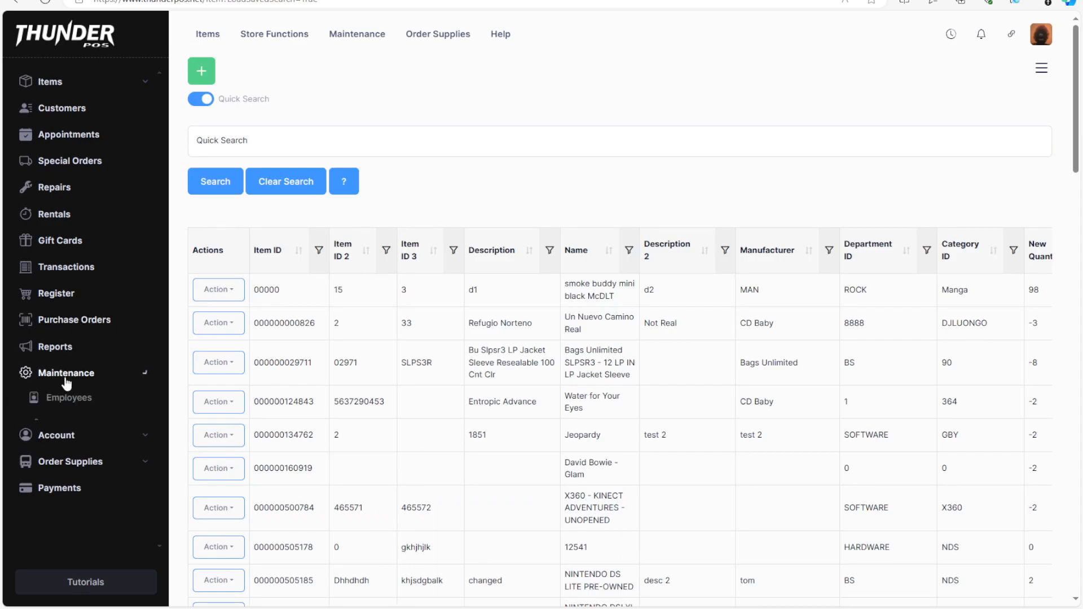
click(48, 423)
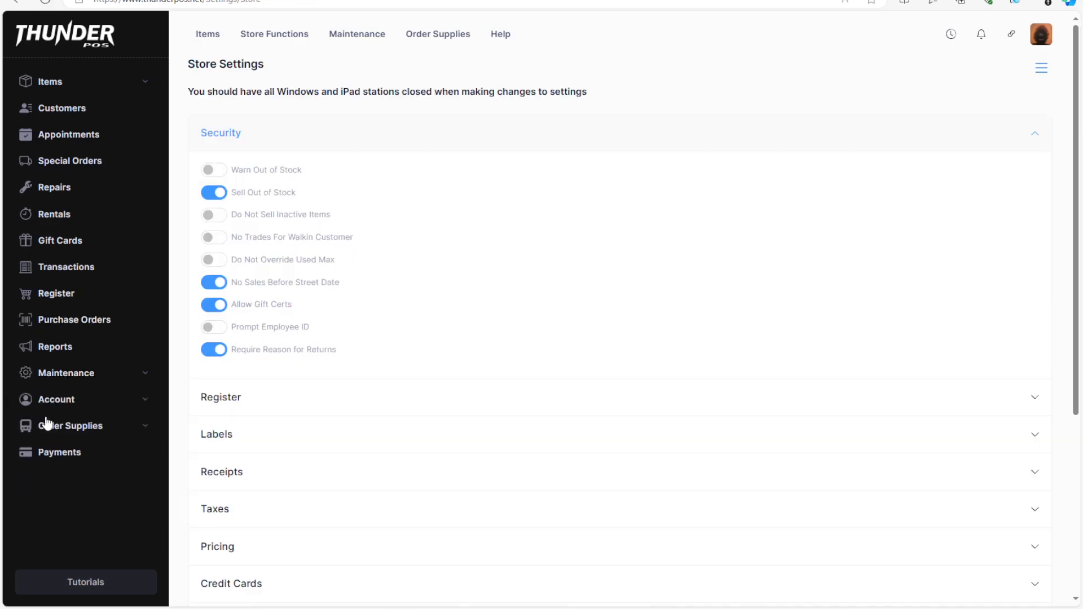
scroll(370, 370, down, 5)
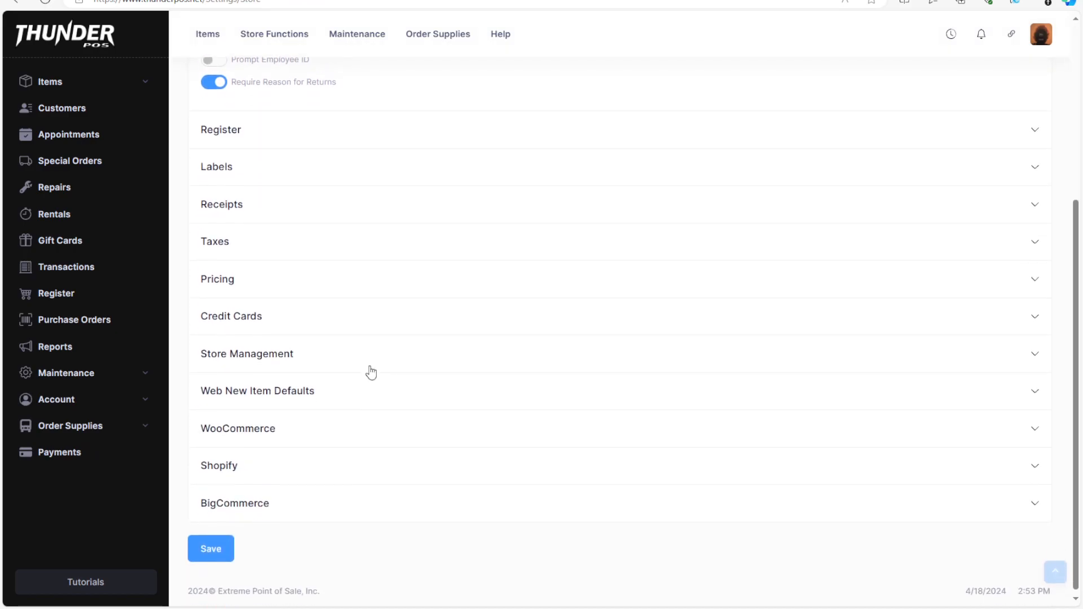
click(312, 355)
scroll(310, 361, down, 10)
scroll(252, 458, down, 10)
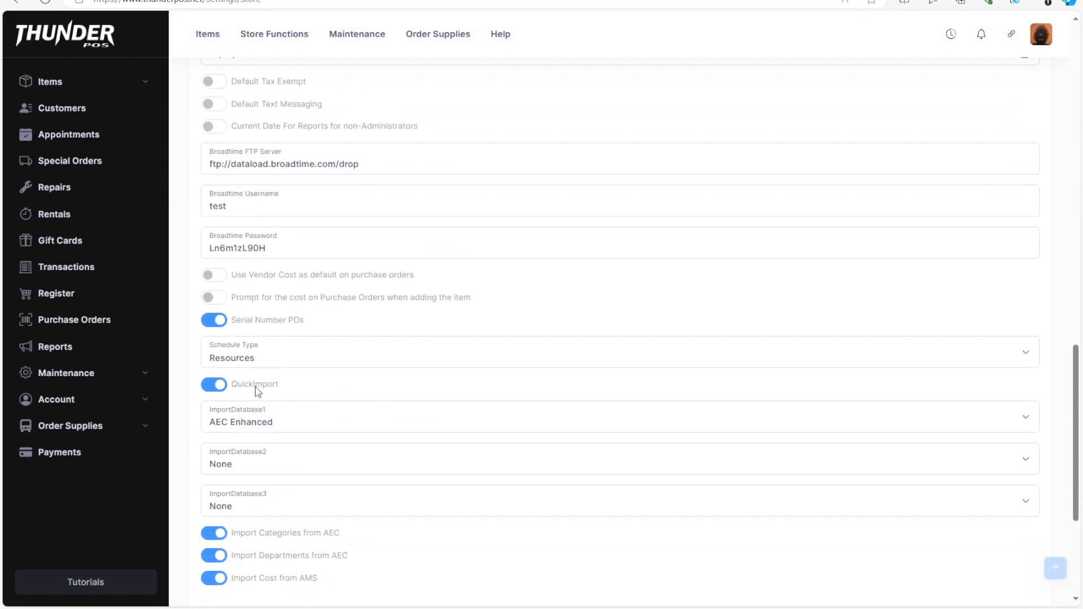
click(272, 172)
click(252, 252)
click(225, 555)
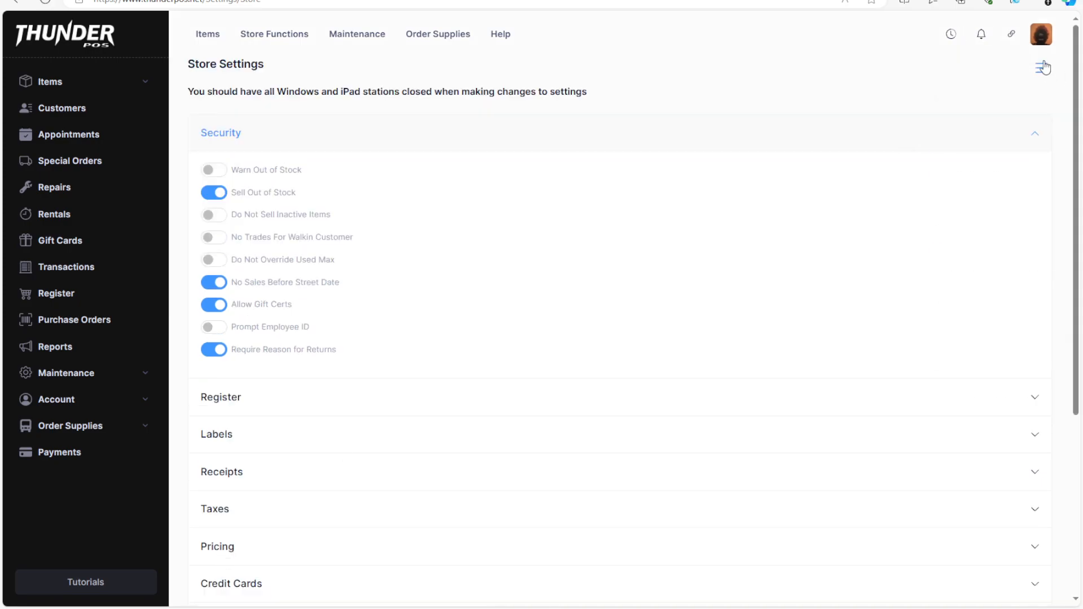
Return to the full inventory items list.
click(1041, 68)
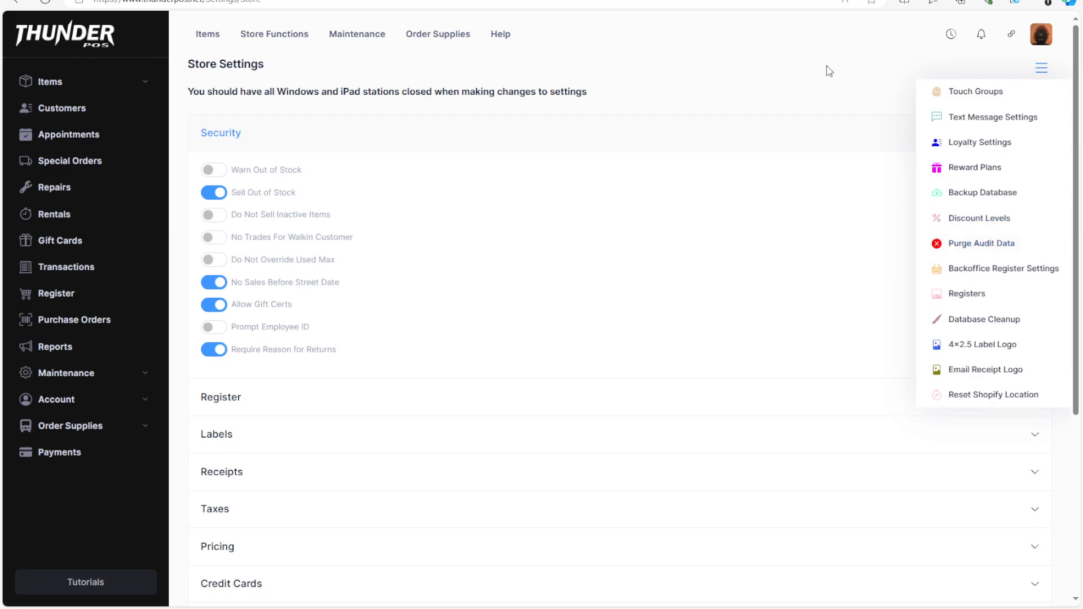
click(42, 82)
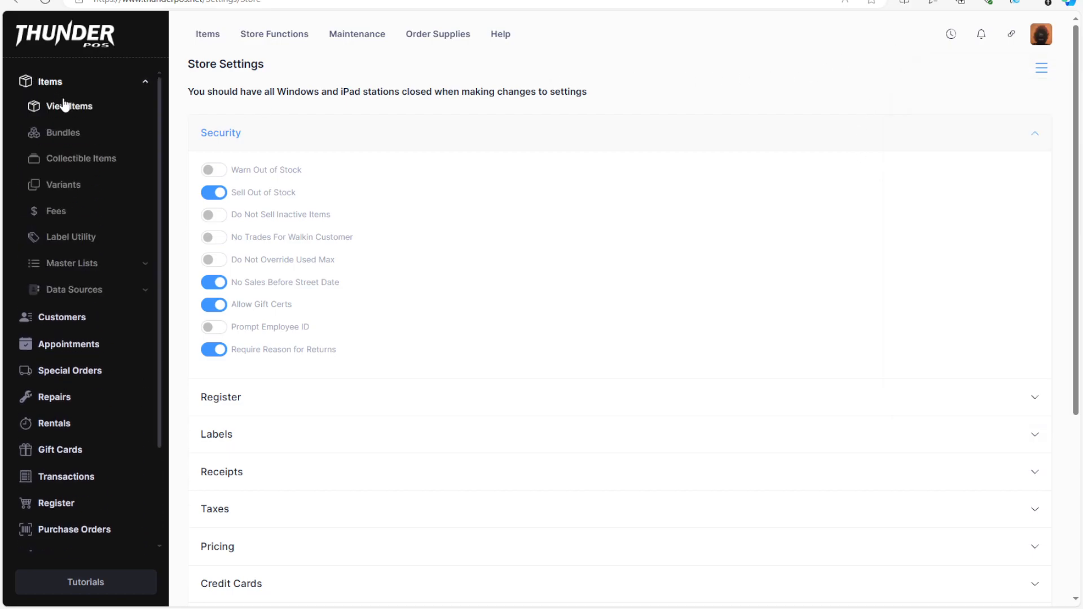
click(65, 107)
click(1042, 67)
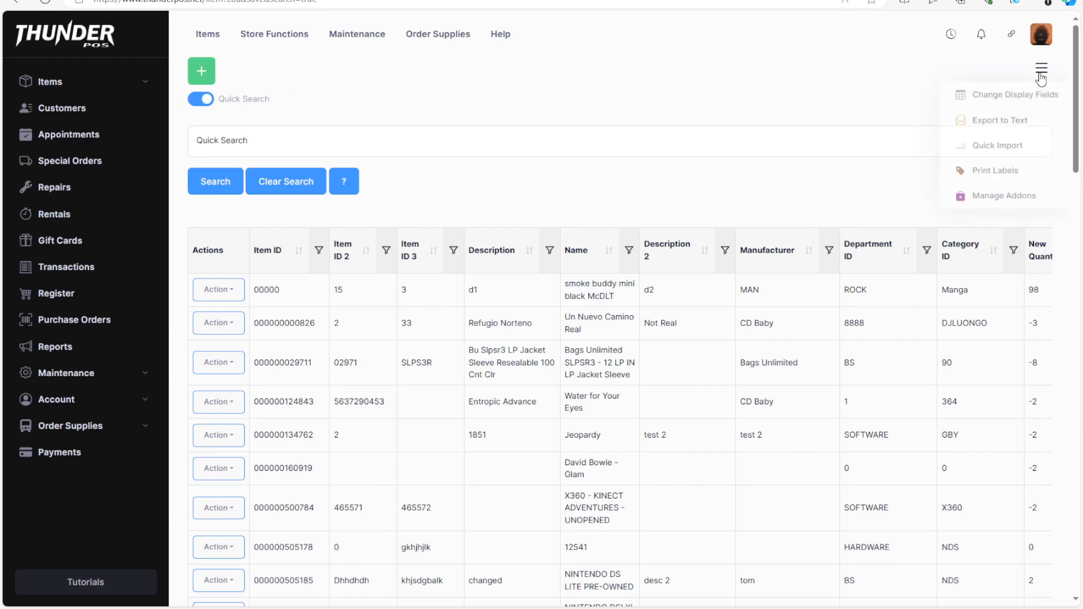
click(1023, 148)
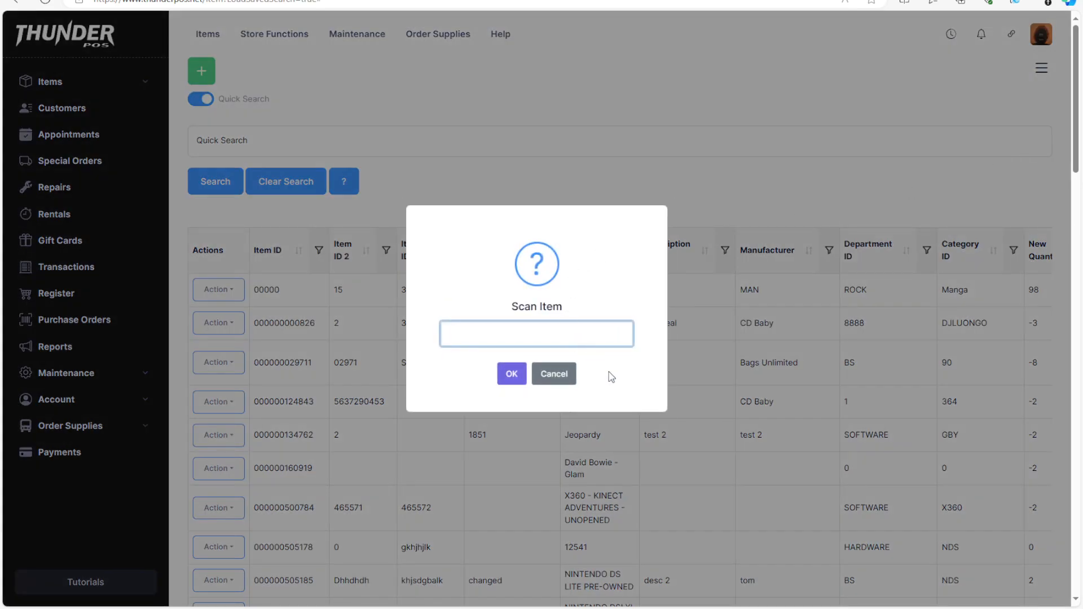
text(760137102021)
click(509, 374)
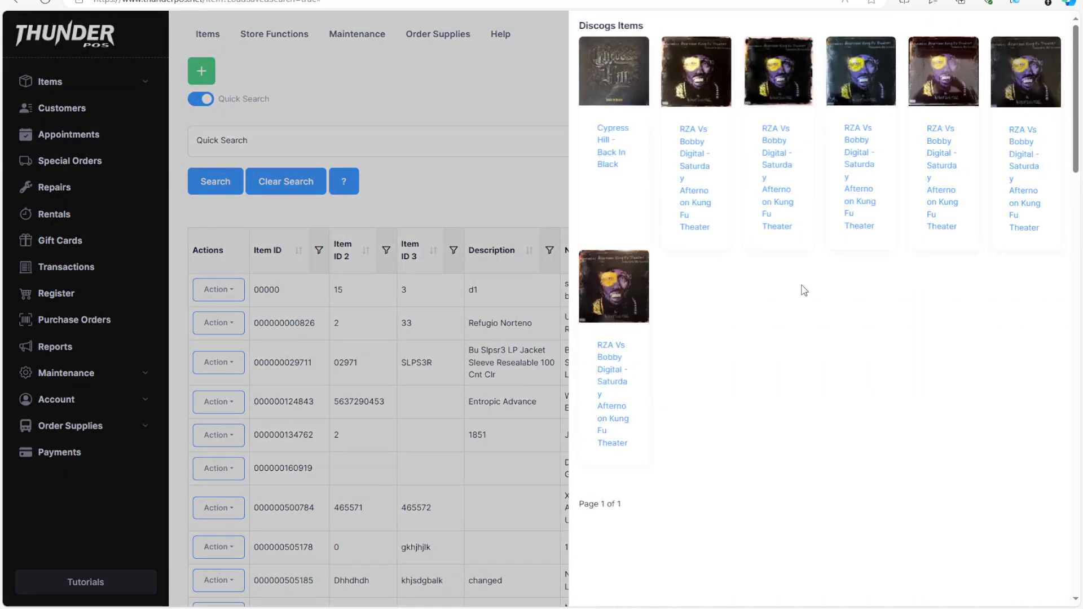
click(612, 76)
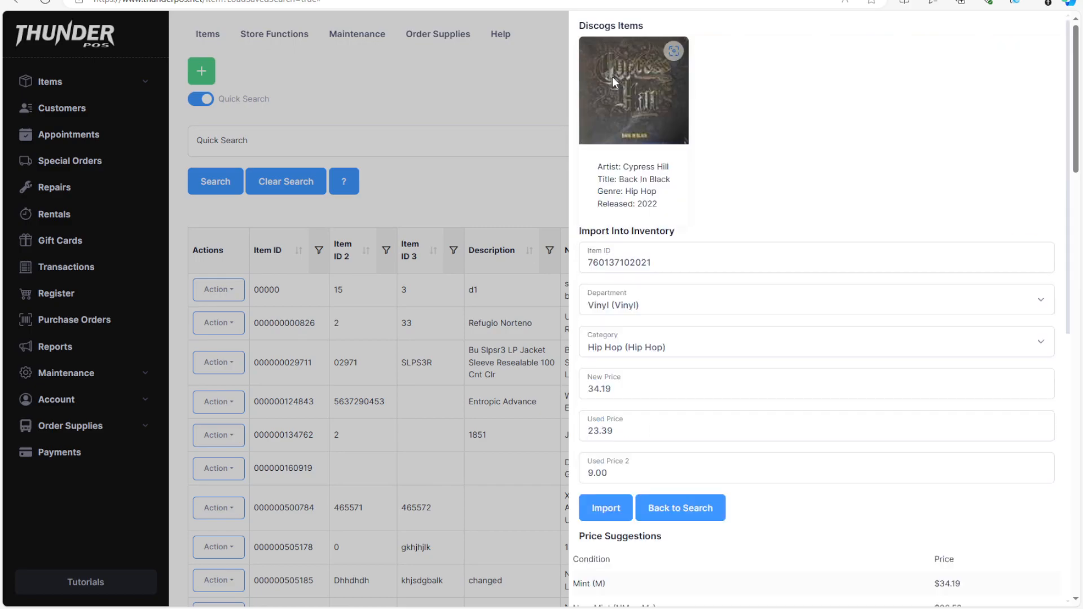
scroll(774, 465, down, 5)
scroll(733, 361, down, 5)
scroll(592, 341, up, 8)
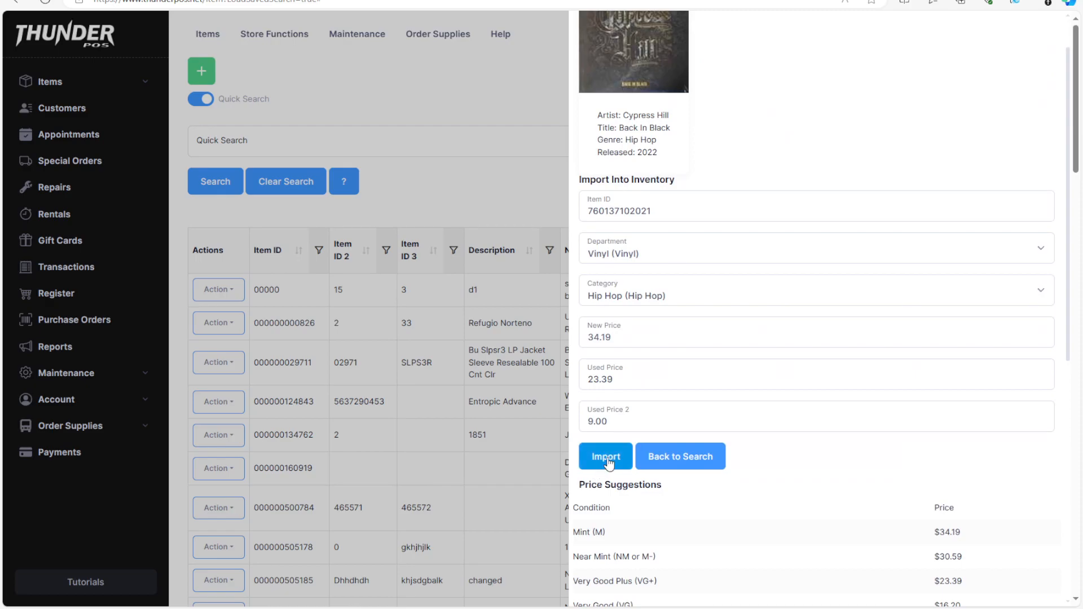
click(607, 458)
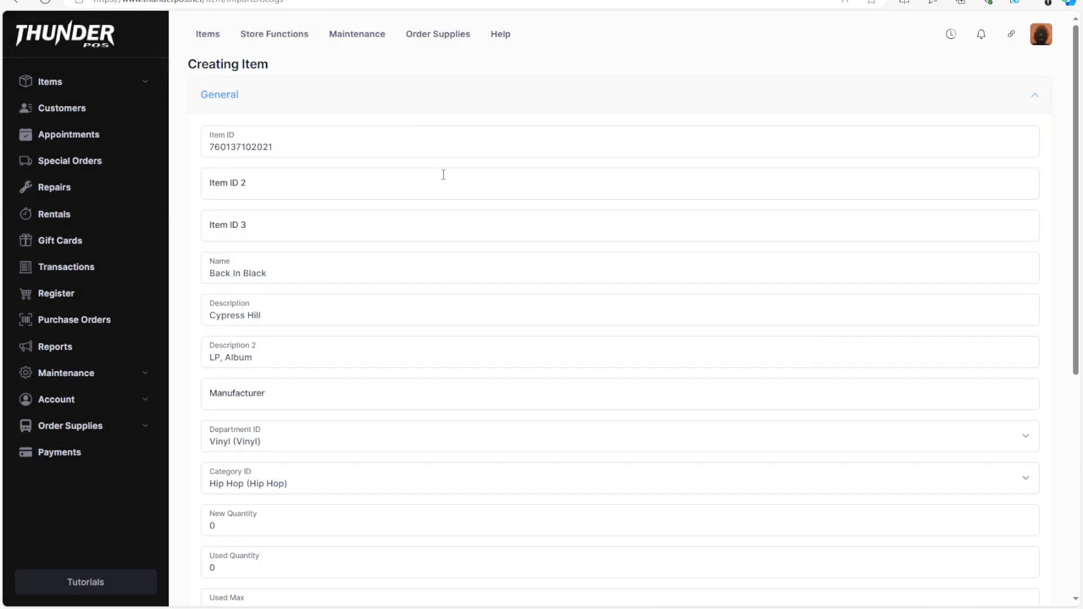
scroll(421, 415, down, 6)
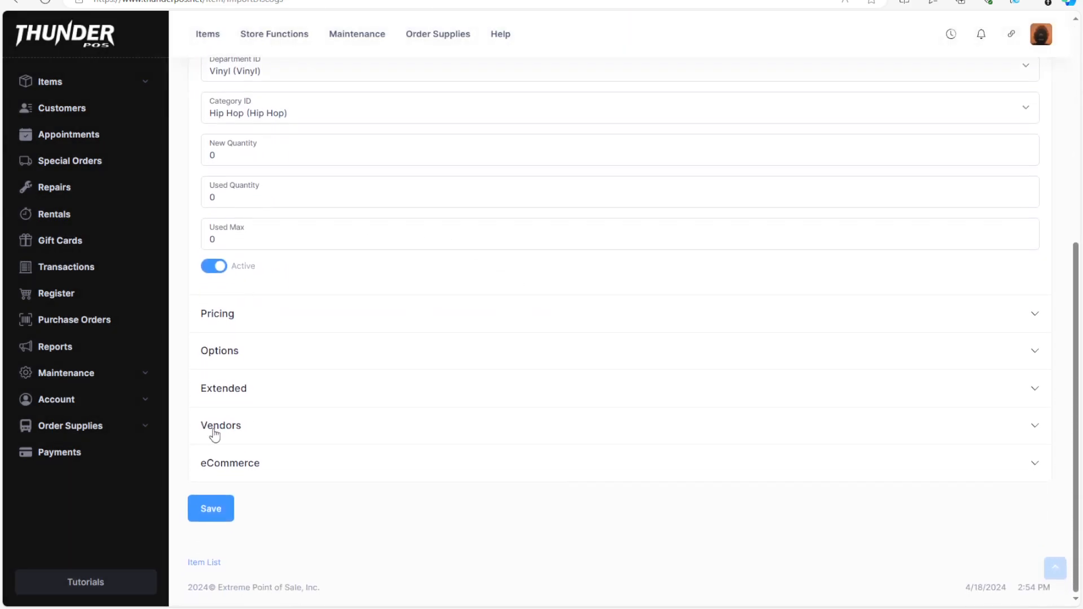
click(225, 509)
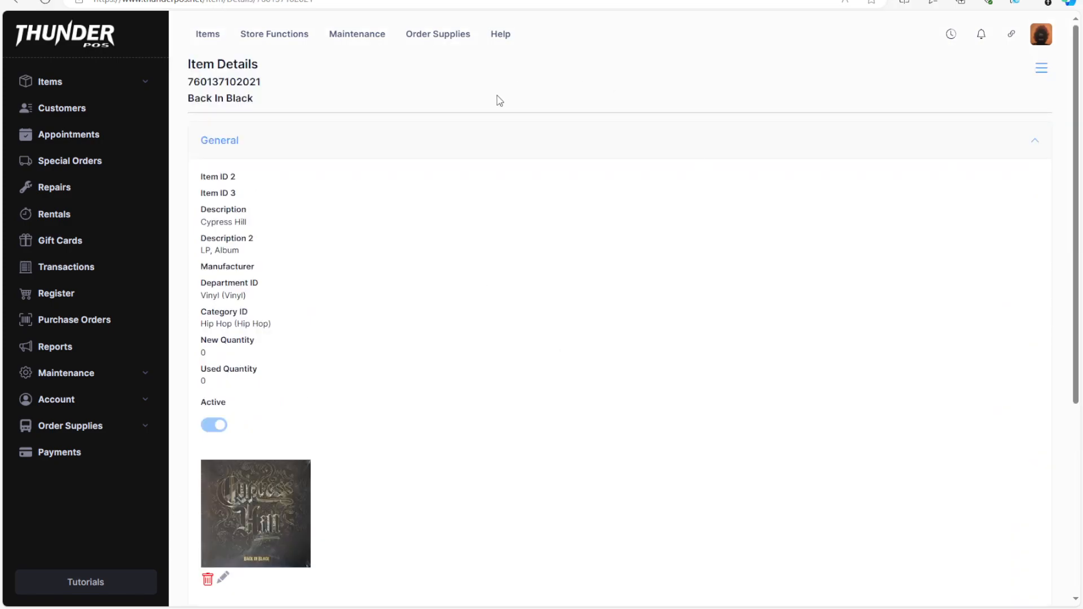